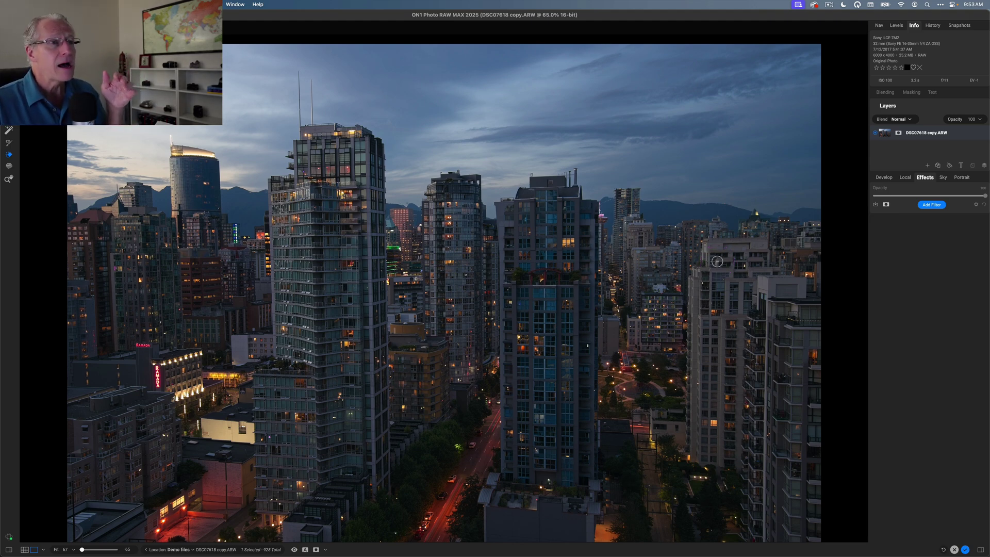
Compare the photo with its original, then add an Edit Color filter to the cityscape.
key(backslash)
key(backslash)
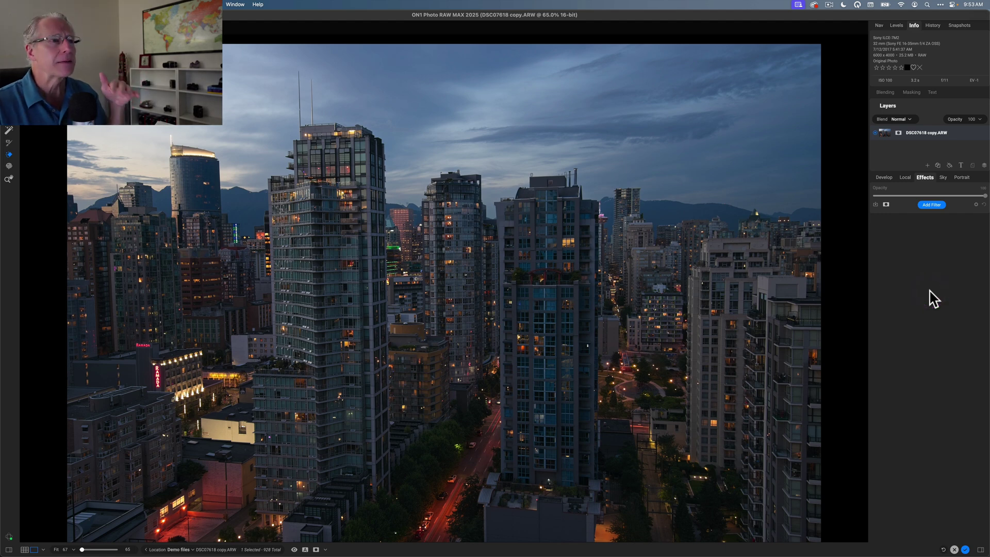
click(926, 264)
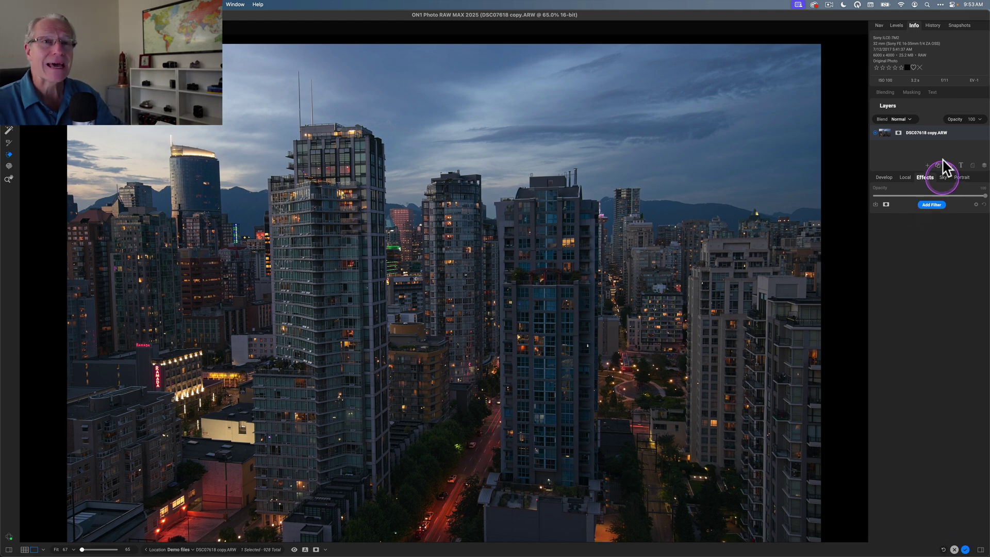
click(931, 205)
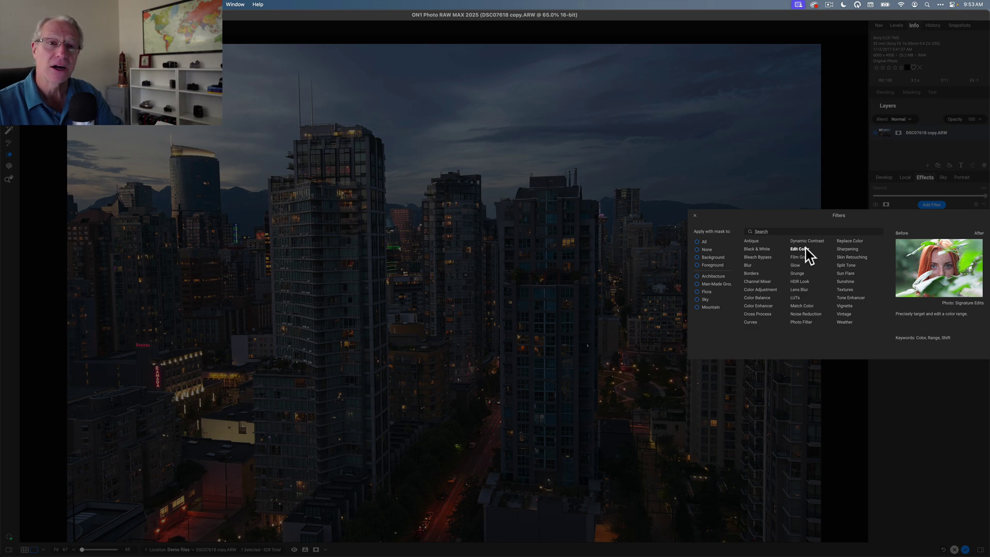
click(805, 249)
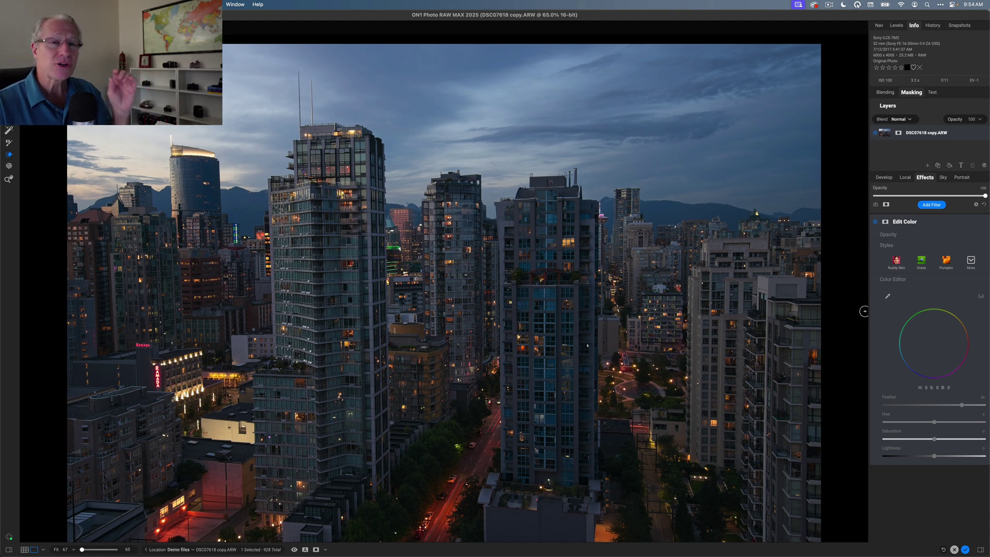
click(874, 296)
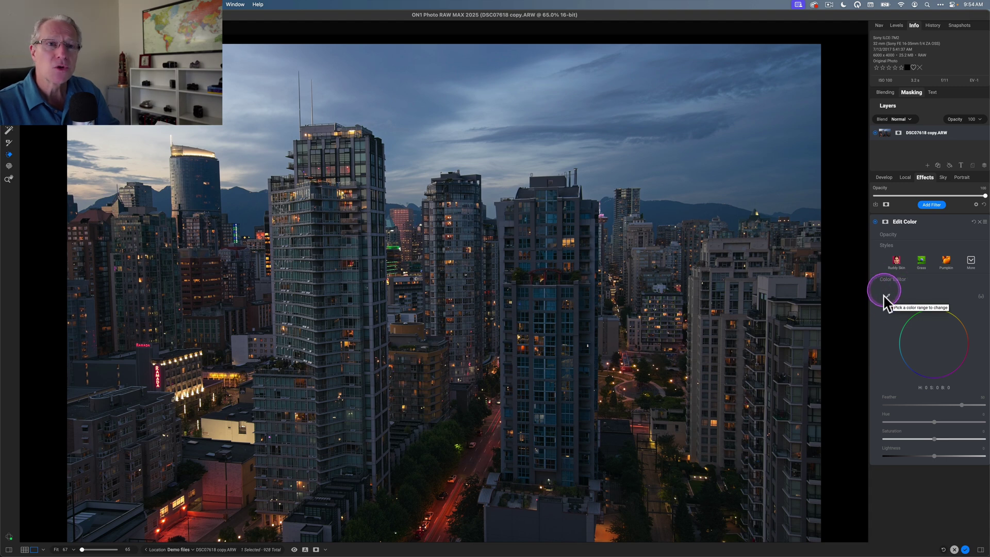
Sample the sky's blue as the Color Editor target and preview the selected areas.
click(888, 296)
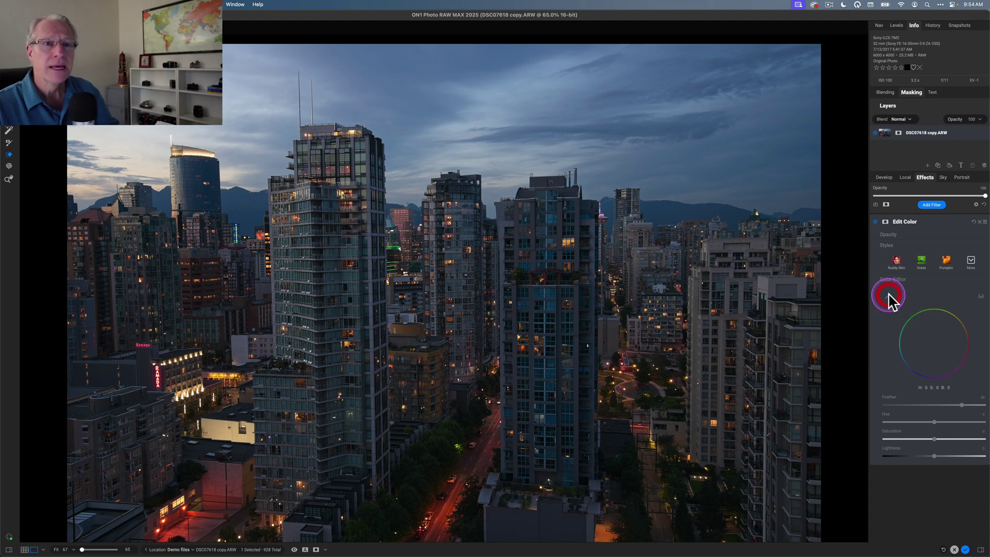
click(601, 128)
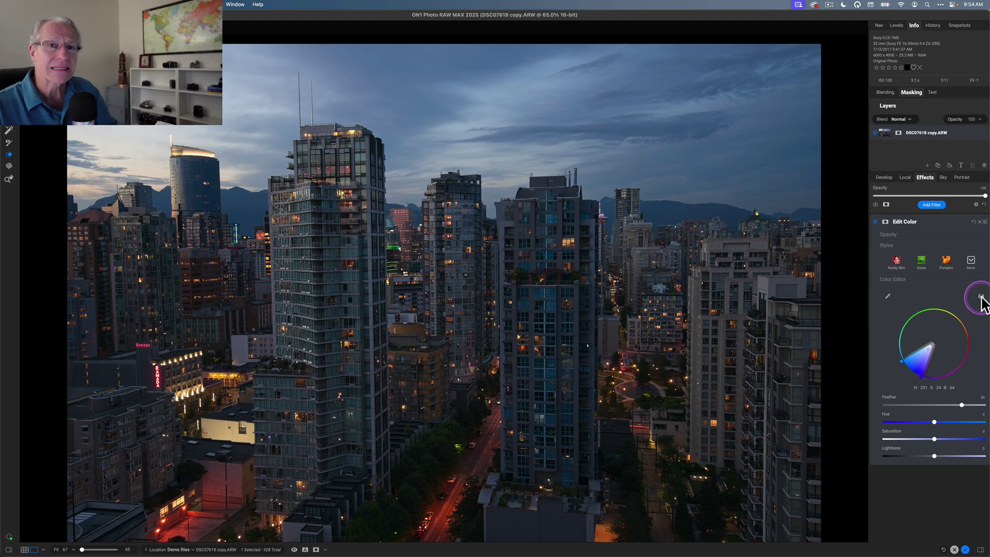
click(981, 298)
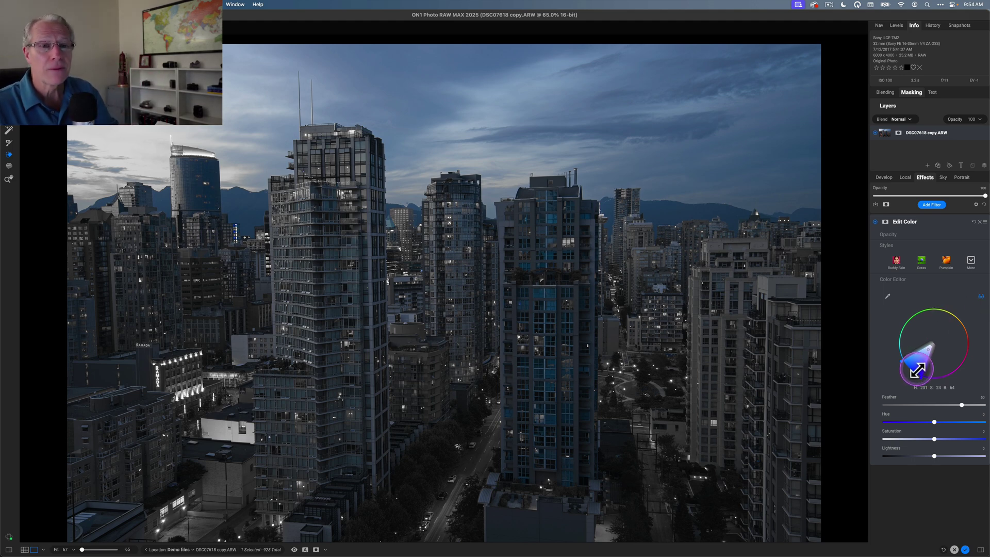
Widen the blue range toward purple, shift its hue, boost saturation and set Lightness to -19.
drag(922, 375, 932, 351)
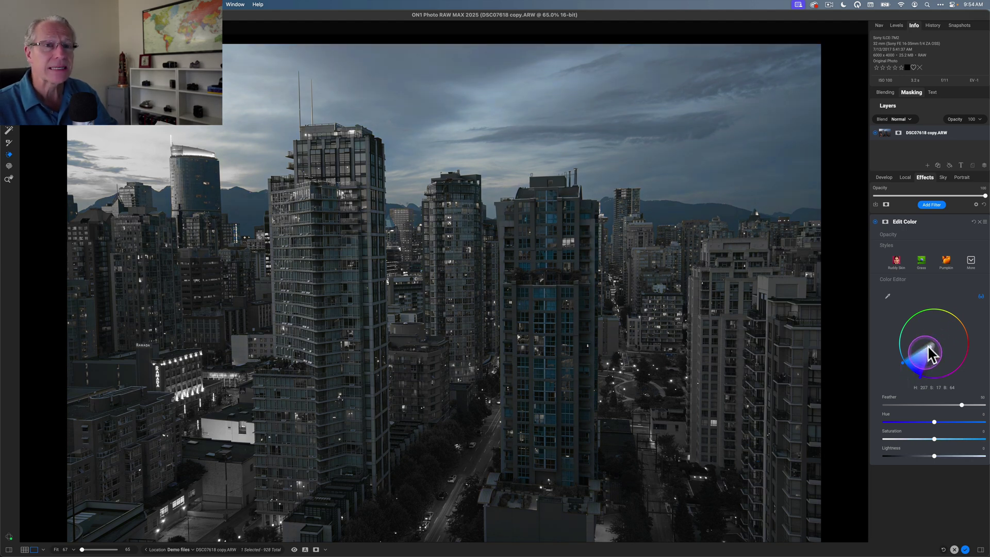
drag(931, 352, 922, 382)
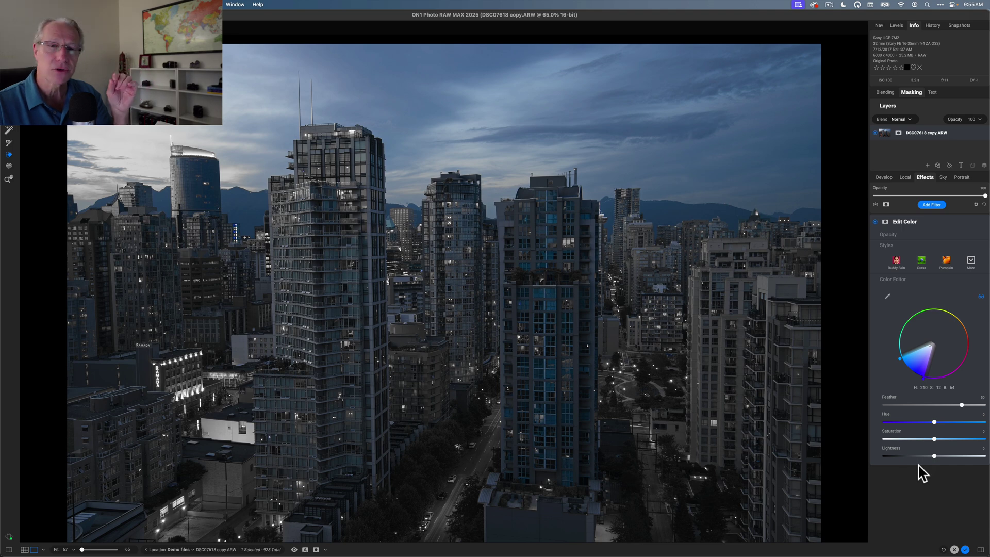
drag(933, 422, 904, 423)
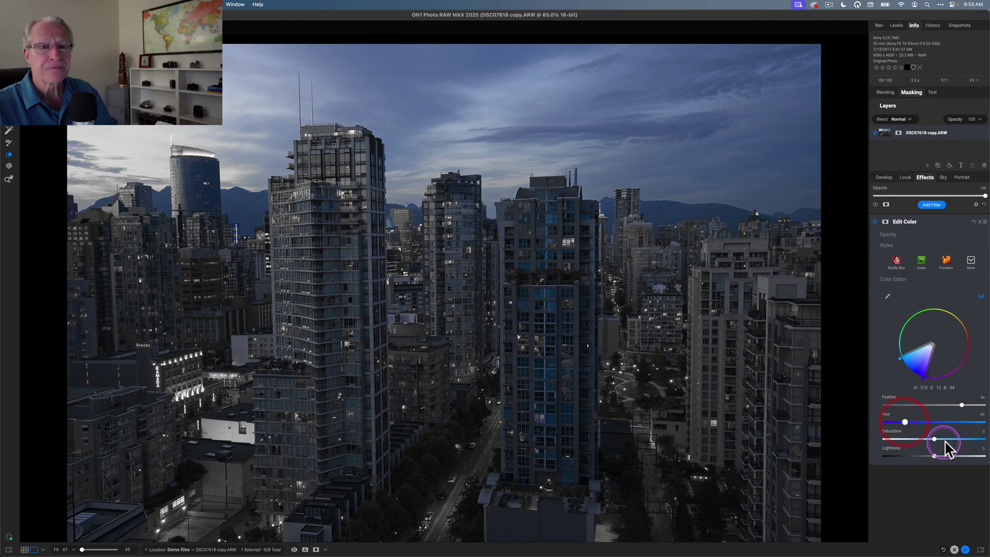
click(960, 439)
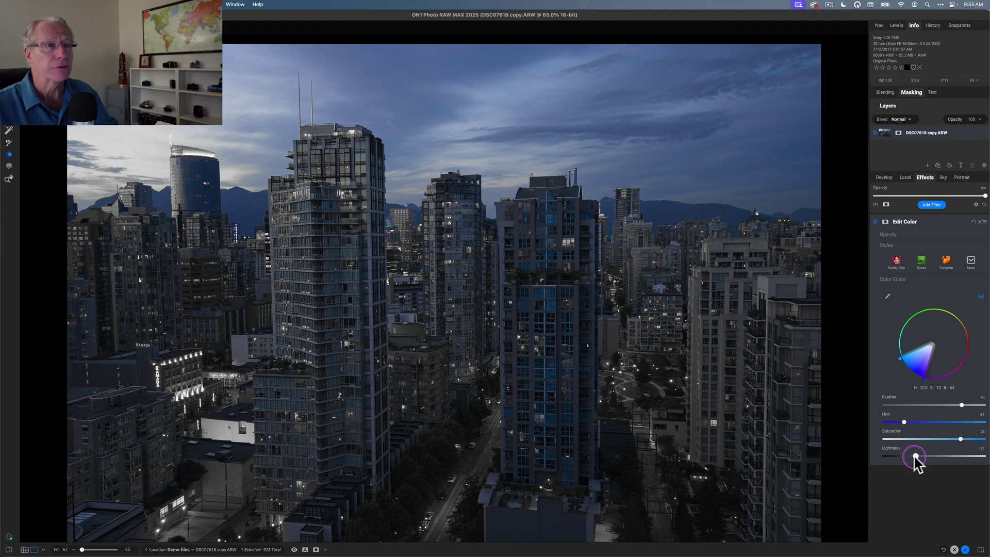
drag(919, 456, 913, 456)
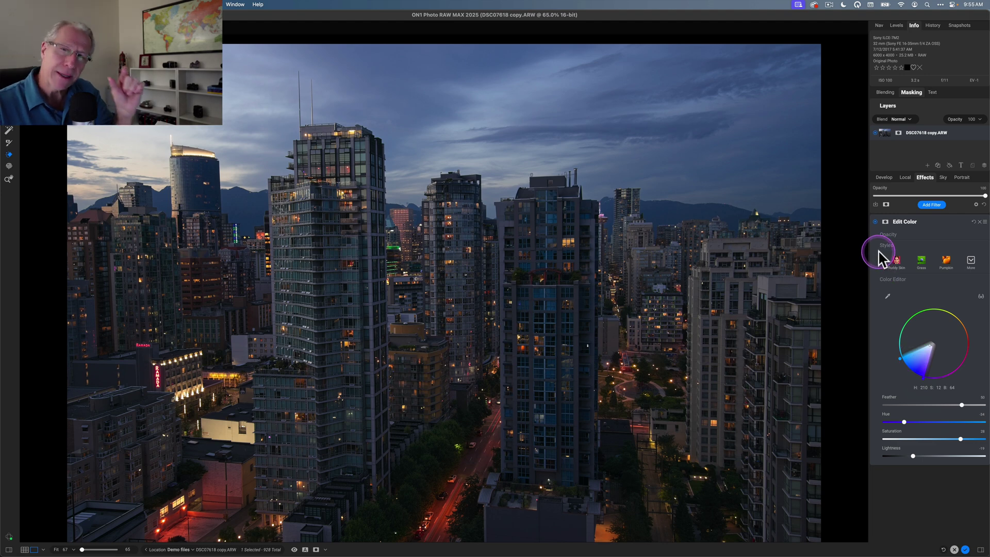
Switch Edit Color off and back on to compare the deepened sky.
click(874, 221)
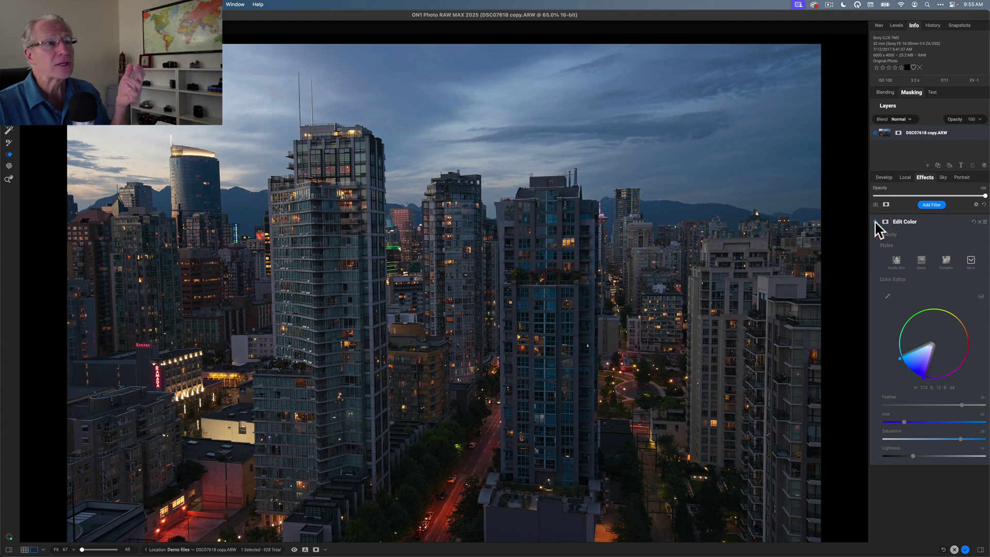
click(875, 222)
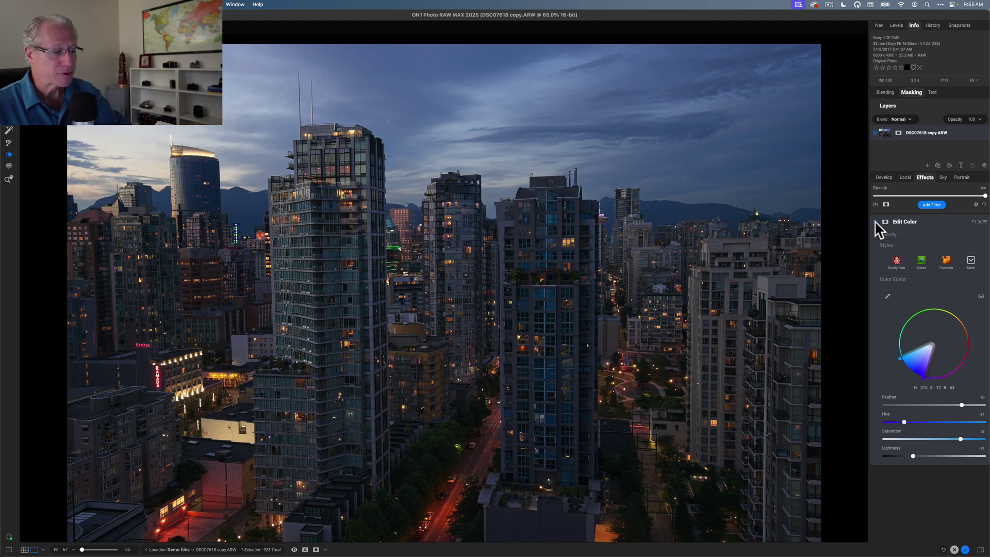
Add a Match Color filter from the Filters browser above Edit Color.
click(933, 205)
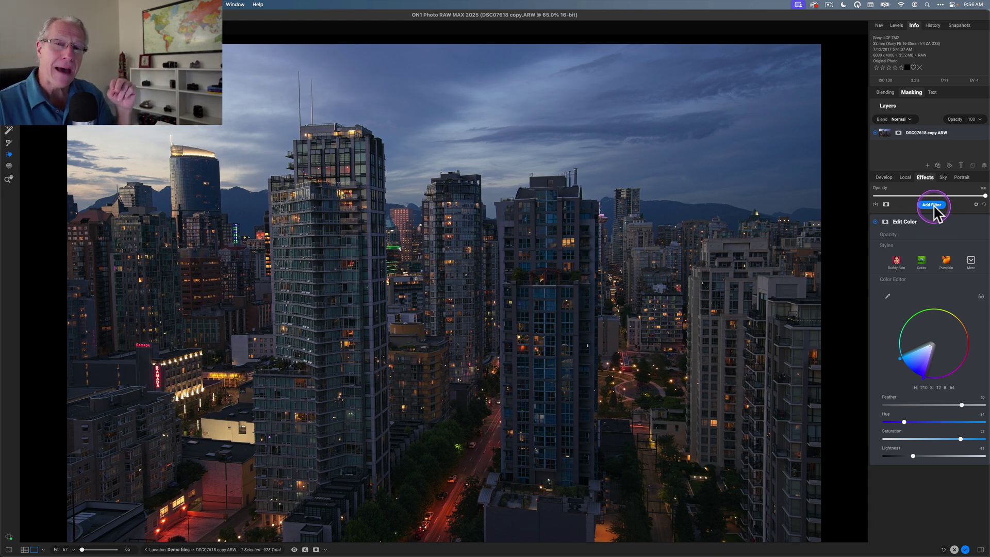
click(932, 205)
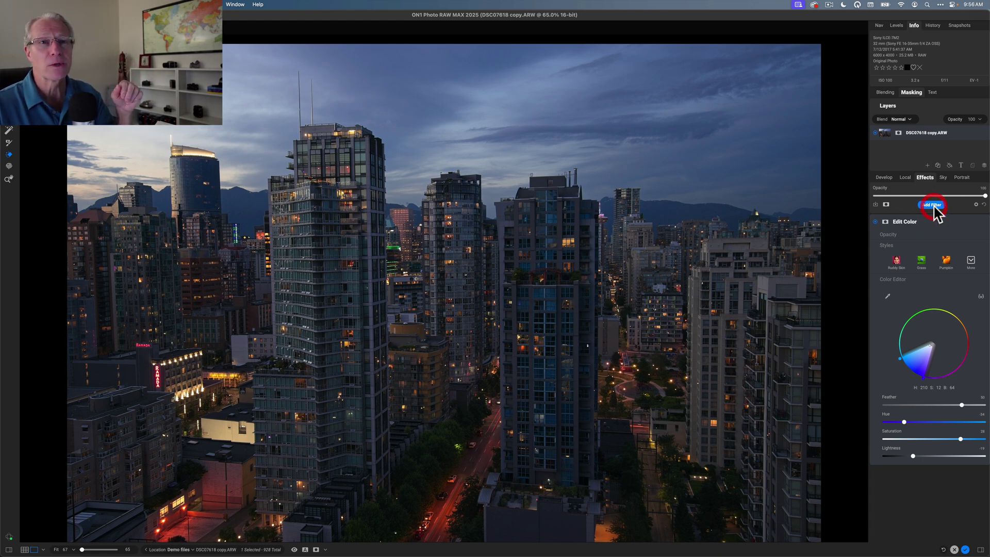
click(863, 240)
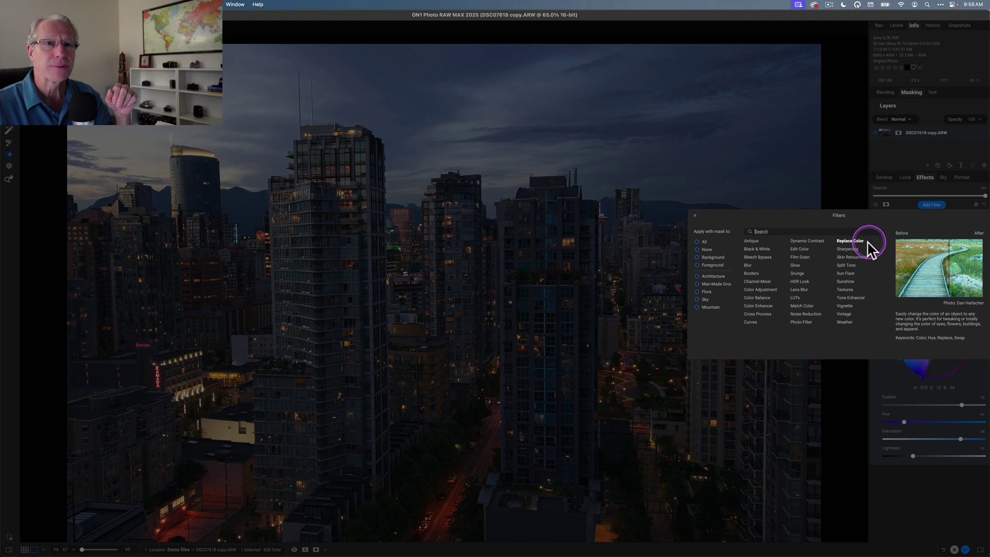
click(804, 306)
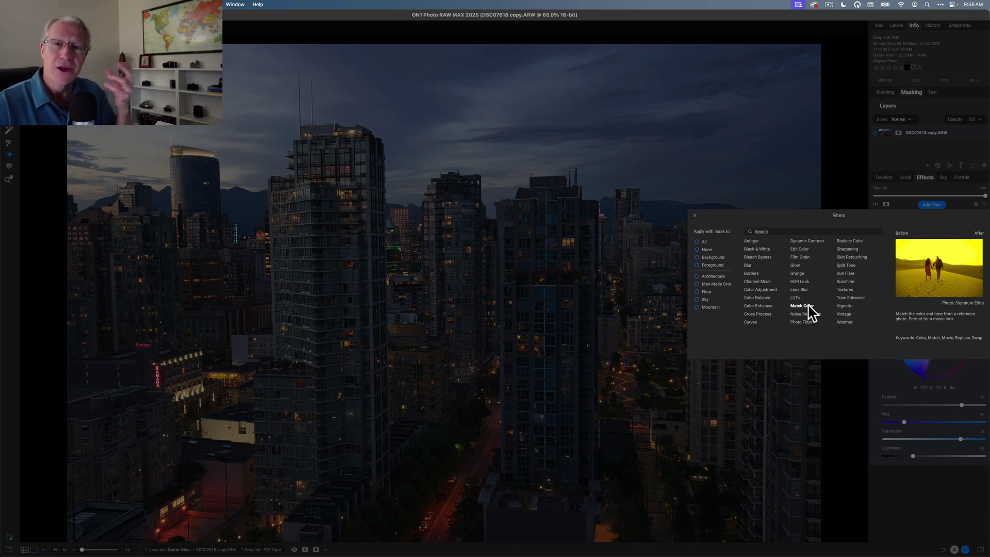
double_click(808, 308)
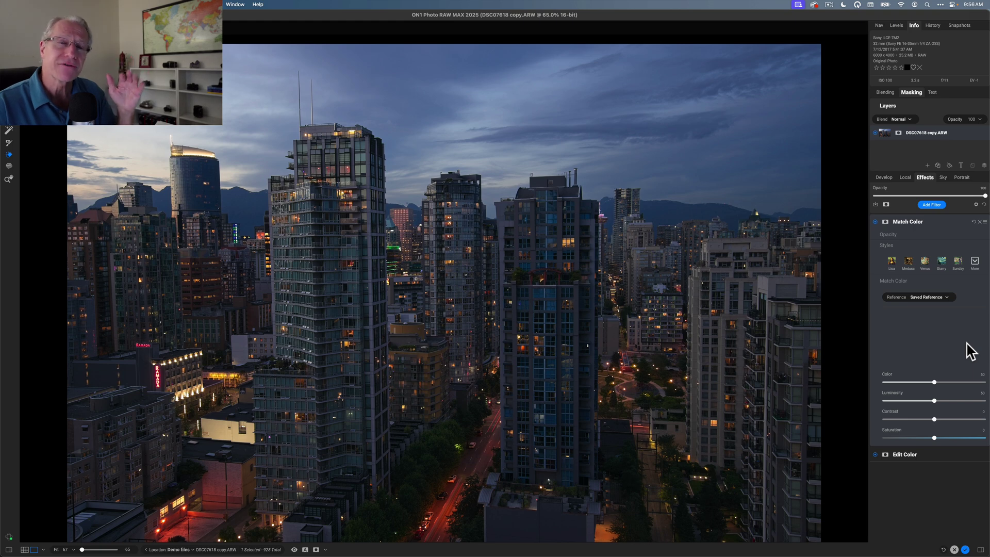
Choose Nix-CT-5.jpg as the Match Color reference to bring in purple seascape tones.
click(941, 336)
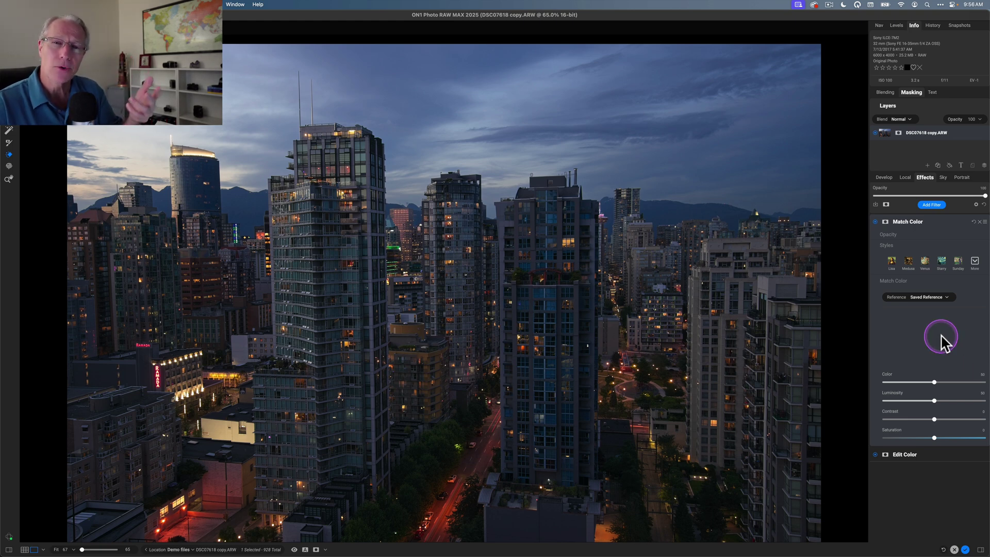
click(948, 299)
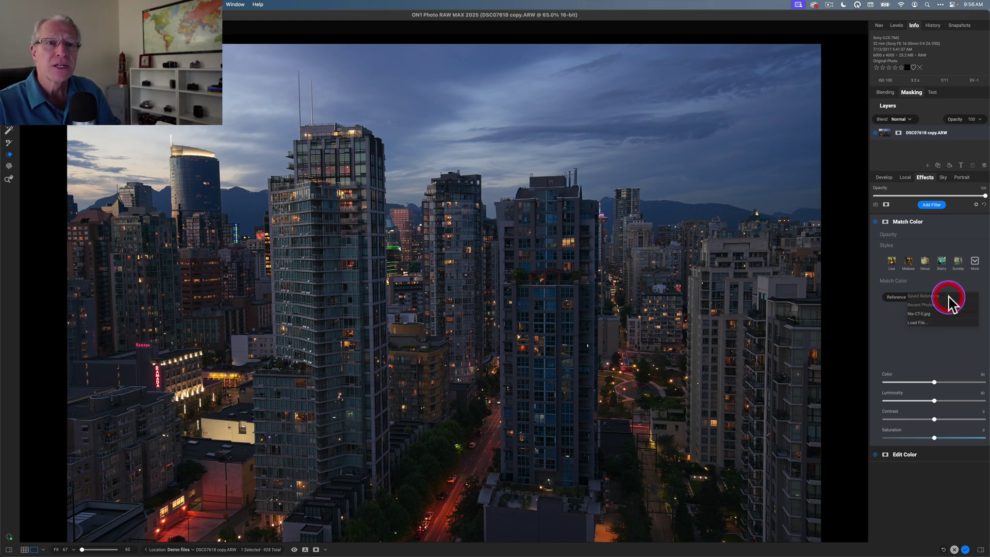
click(921, 316)
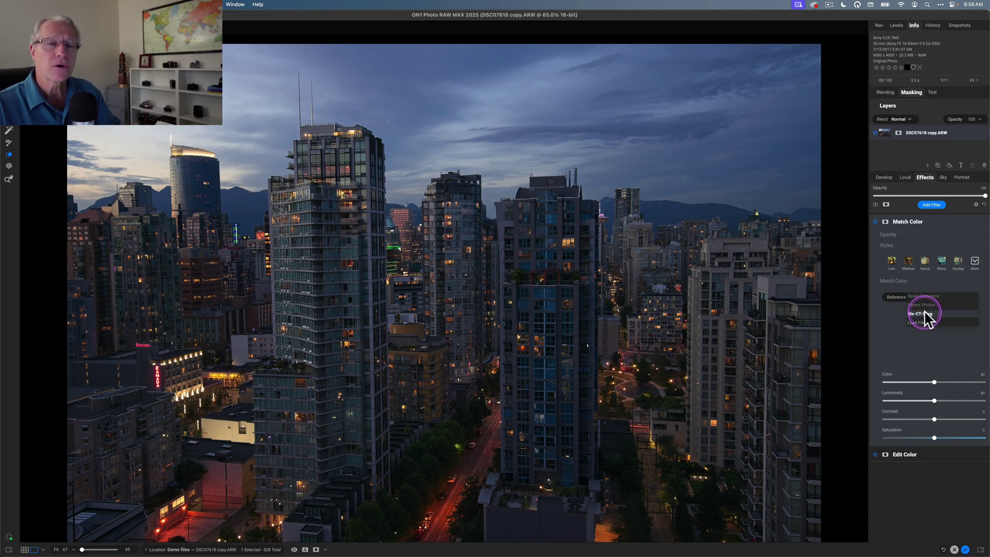
click(921, 314)
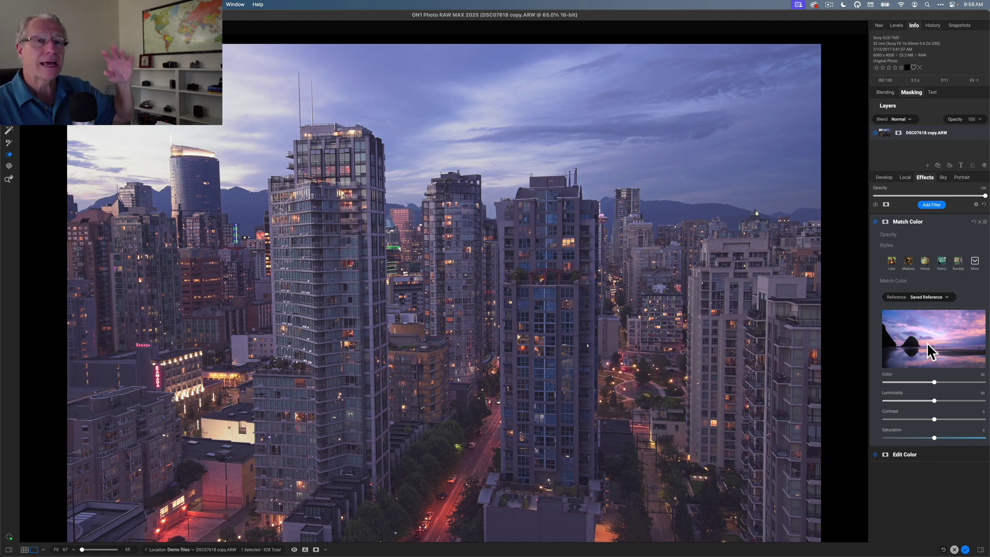
Toggle Match Color off and on twice to compare the purple effect.
click(875, 221)
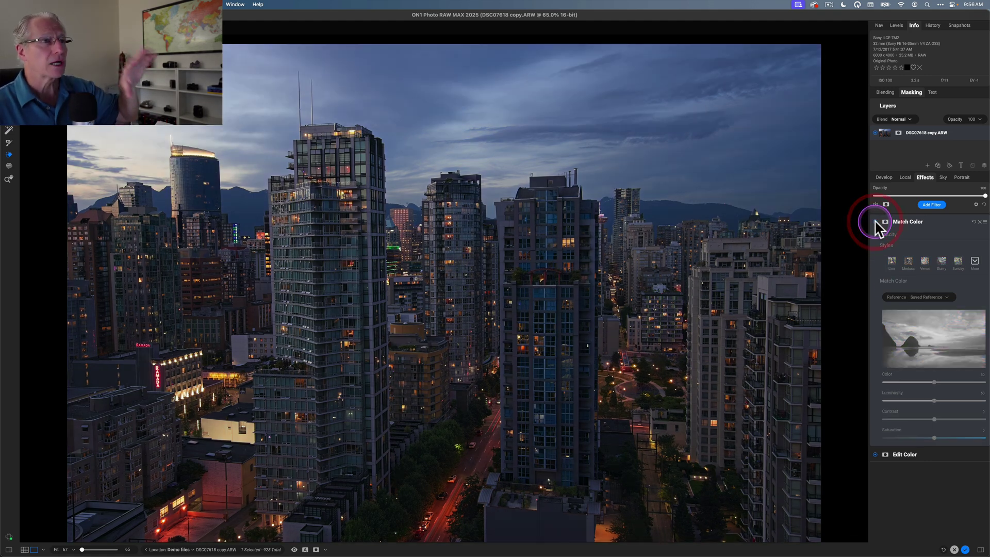
click(875, 221)
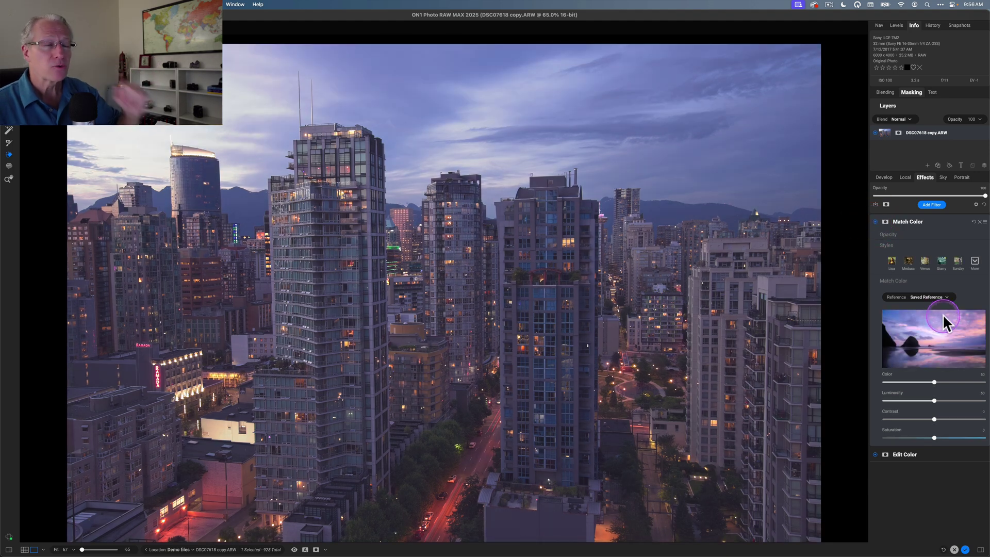
click(874, 221)
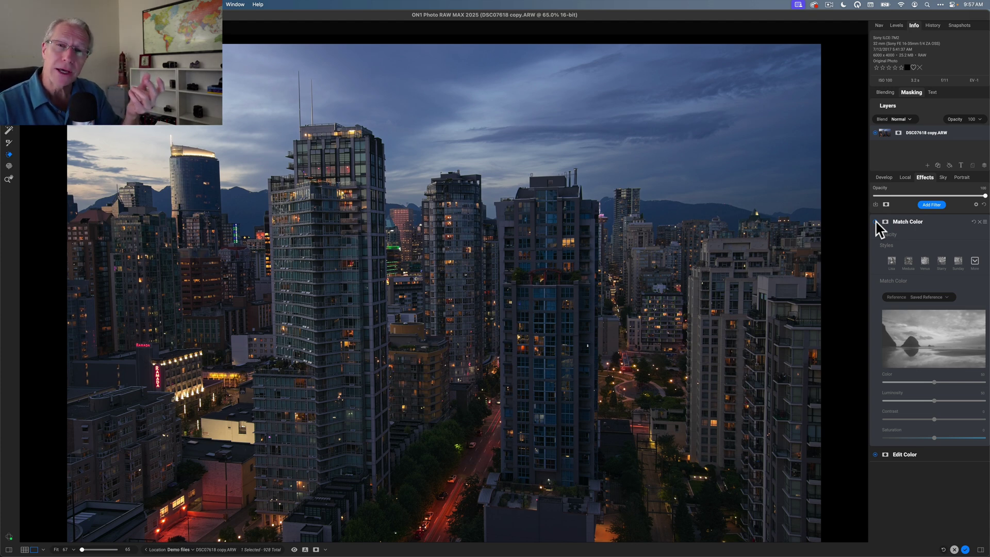
click(875, 221)
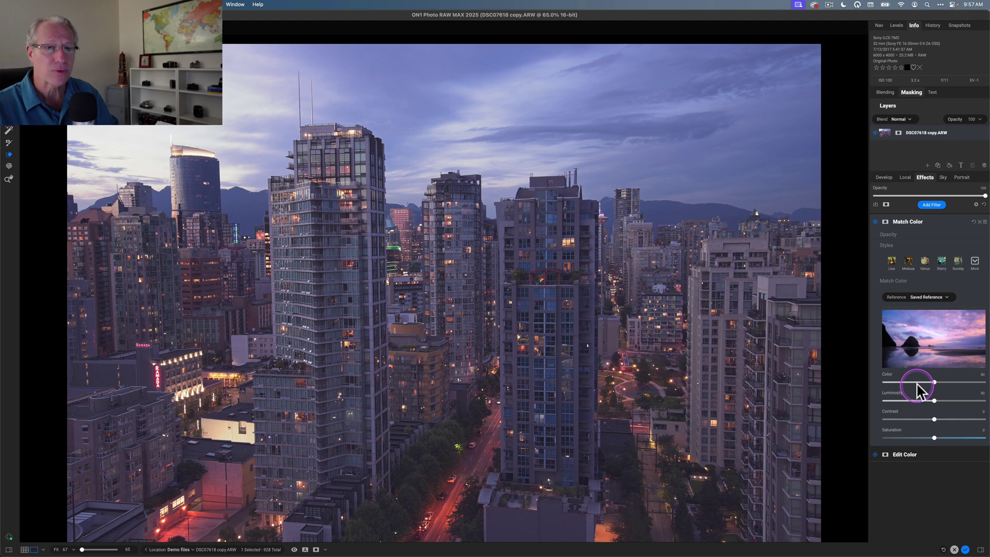
Lower Match Color luminosity to 22, raise contrast to 28 and reduce colour slightly.
drag(914, 380, 907, 382)
click(906, 400)
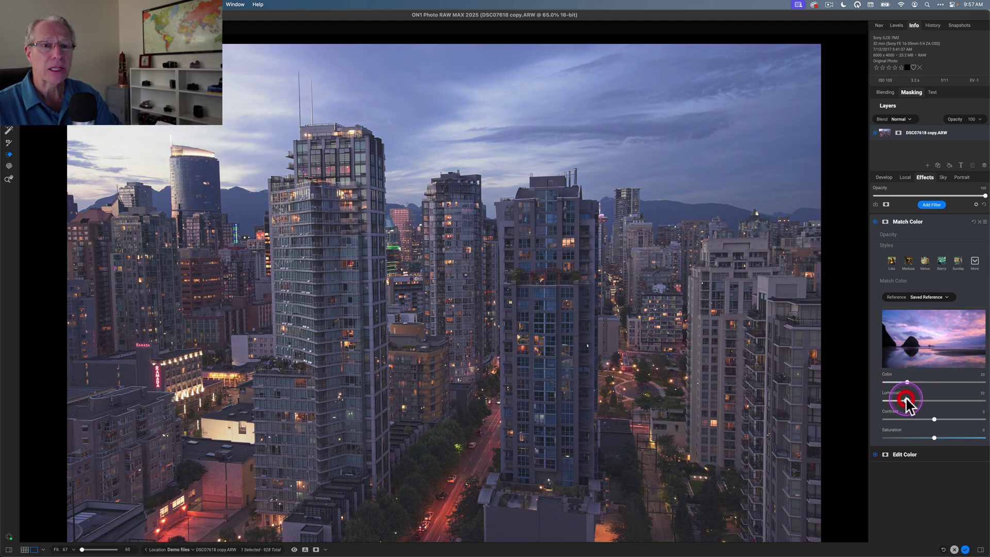
click(954, 419)
drag(955, 420, 960, 418)
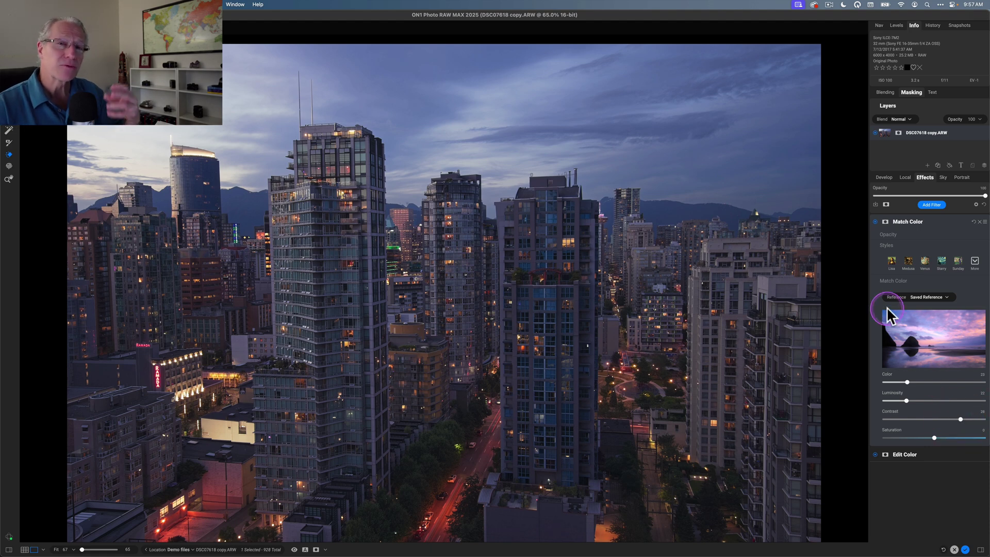
drag(910, 377, 904, 399)
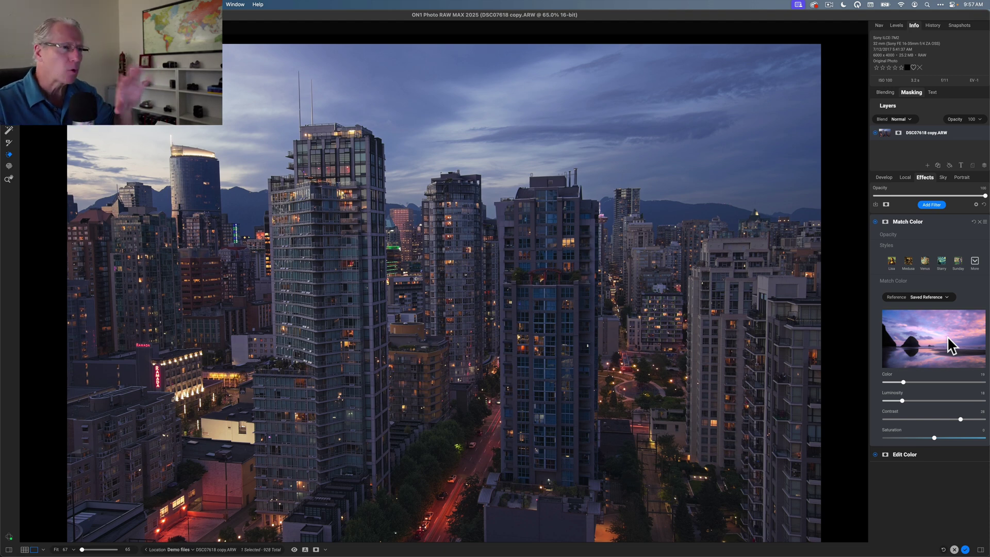
click(937, 322)
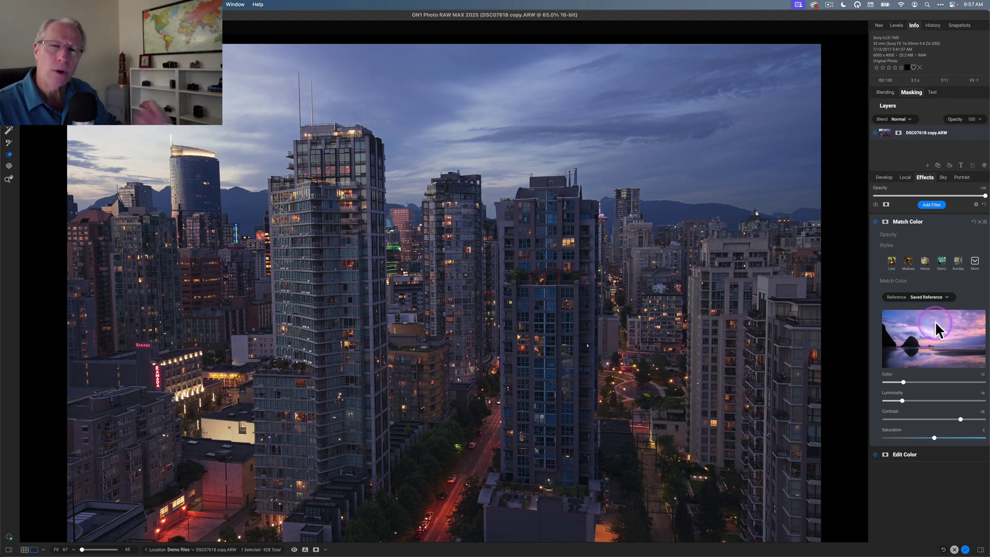
click(875, 221)
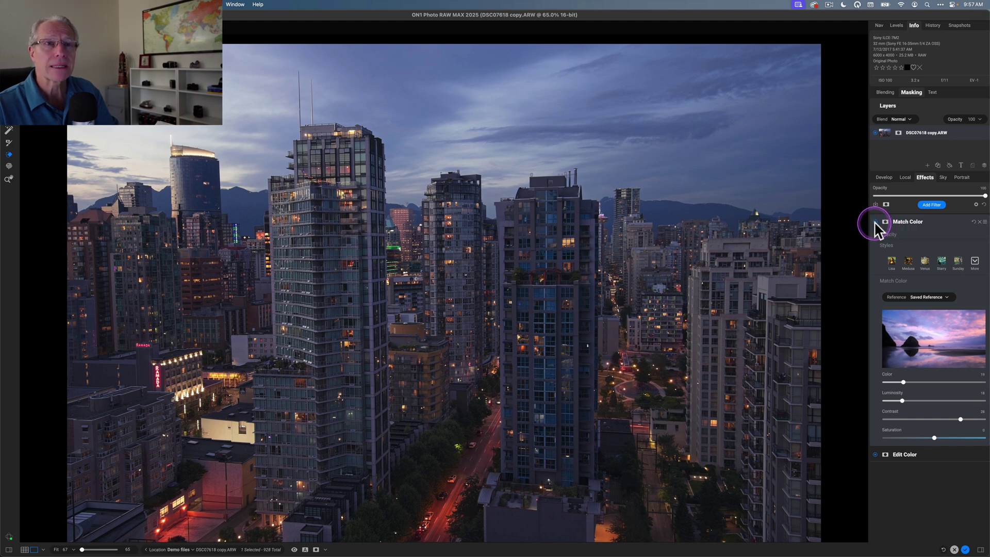
click(875, 222)
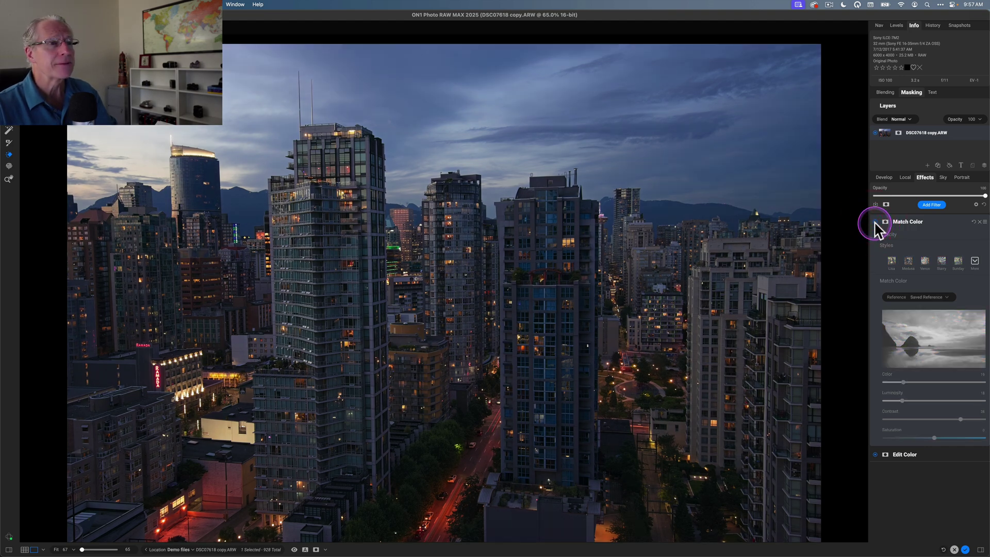
click(875, 222)
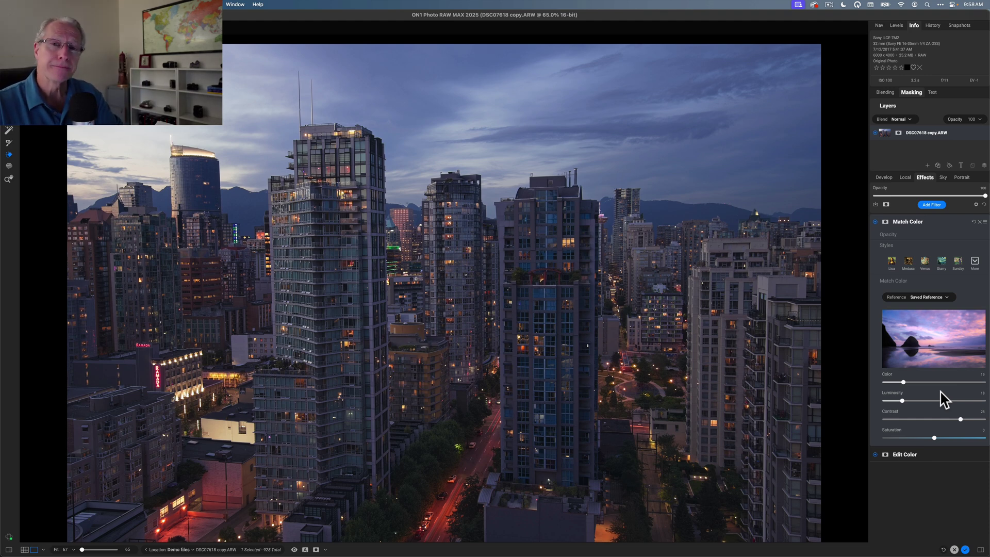
Add a new local Adjustment layer and open its mask settings.
click(906, 185)
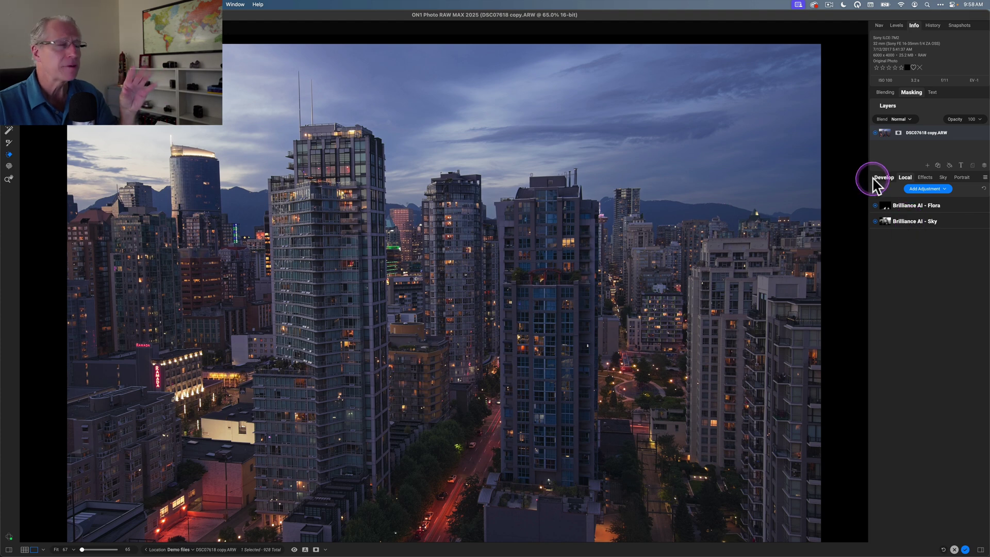
click(924, 188)
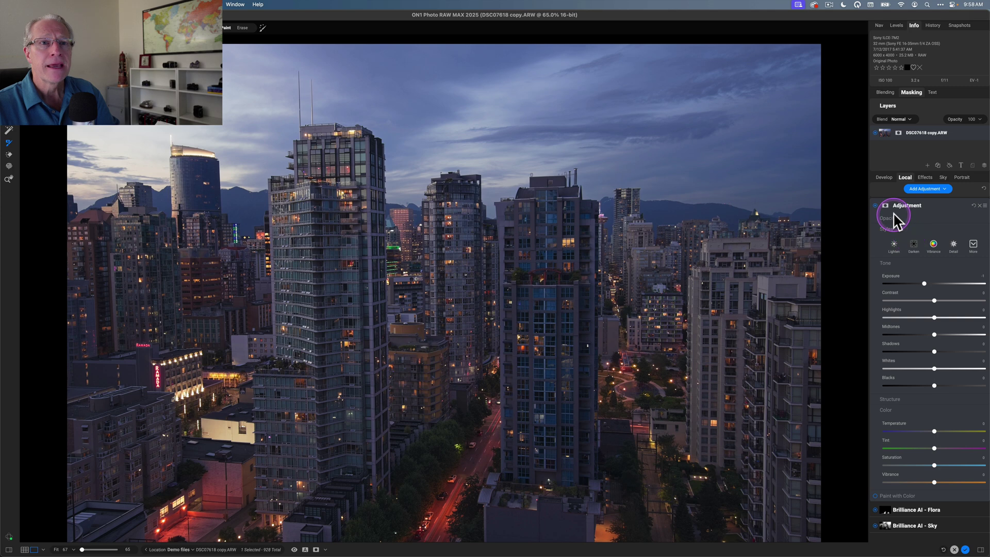
click(885, 207)
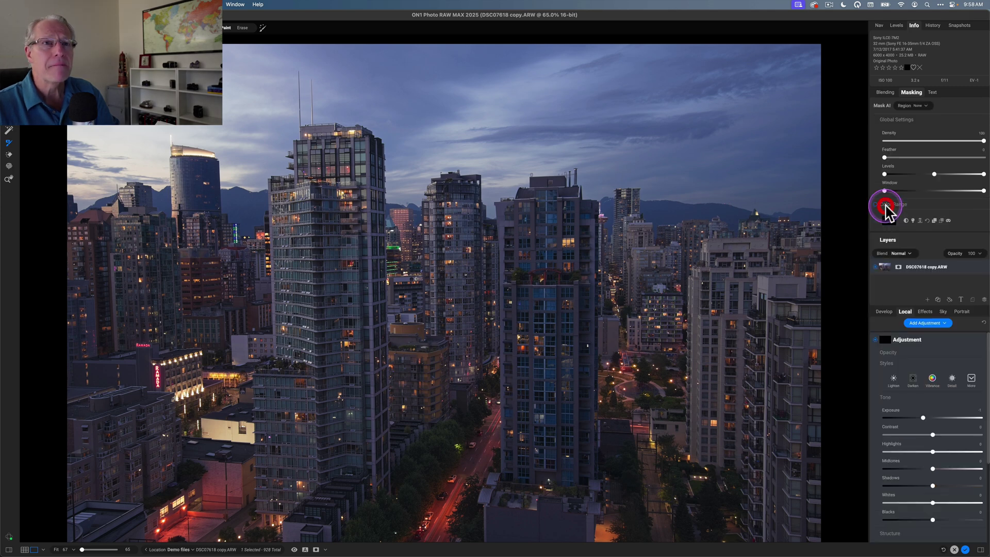
Generate an AI depth mask for the Adjustment layer with Create Depth Mask.
click(918, 215)
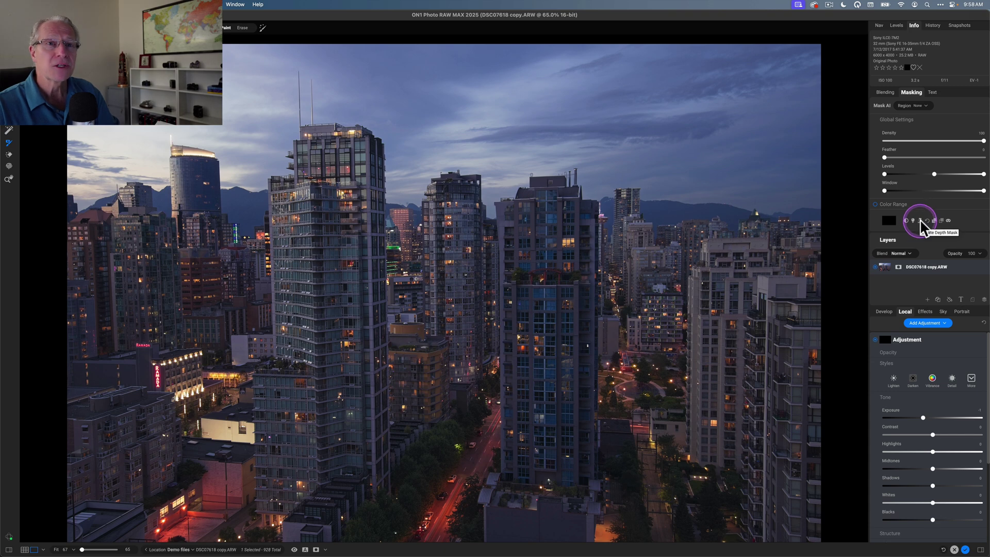
click(921, 221)
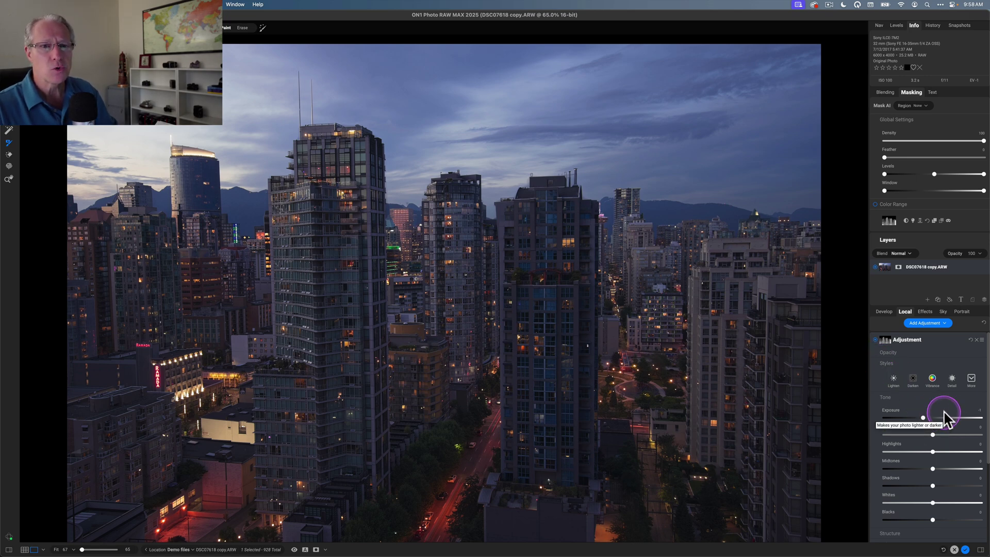
Show the depth mask in grayscale, switch back to the photo, then show the mask again.
click(948, 220)
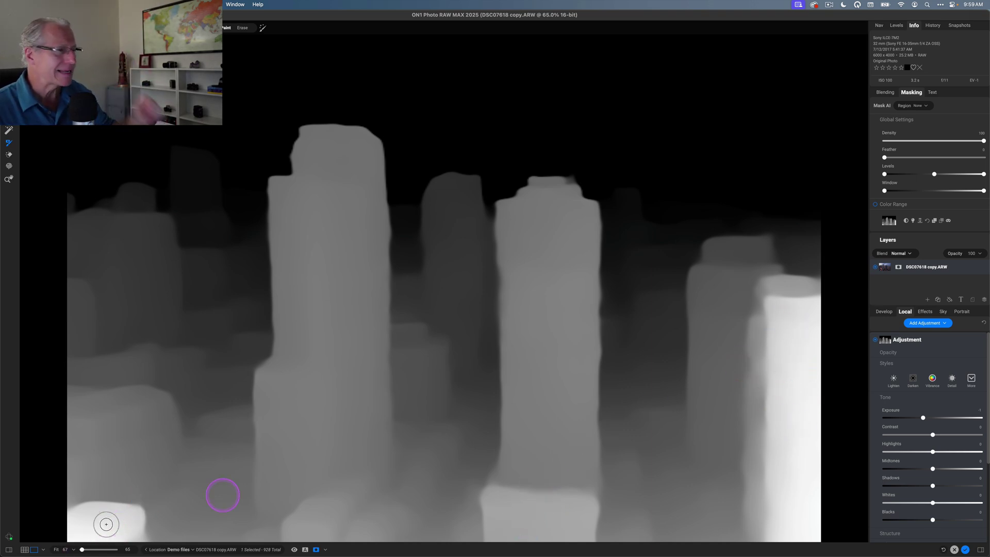
click(948, 221)
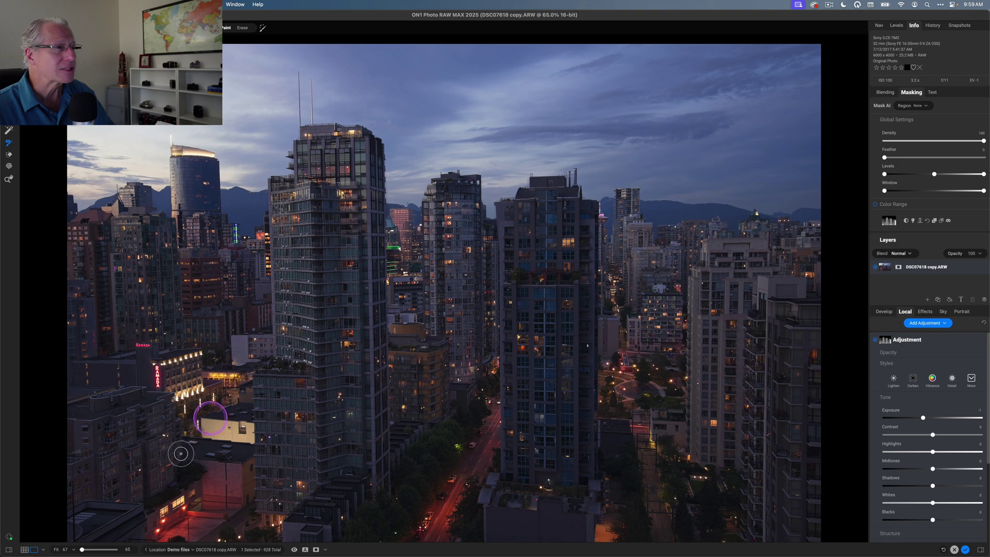
click(948, 220)
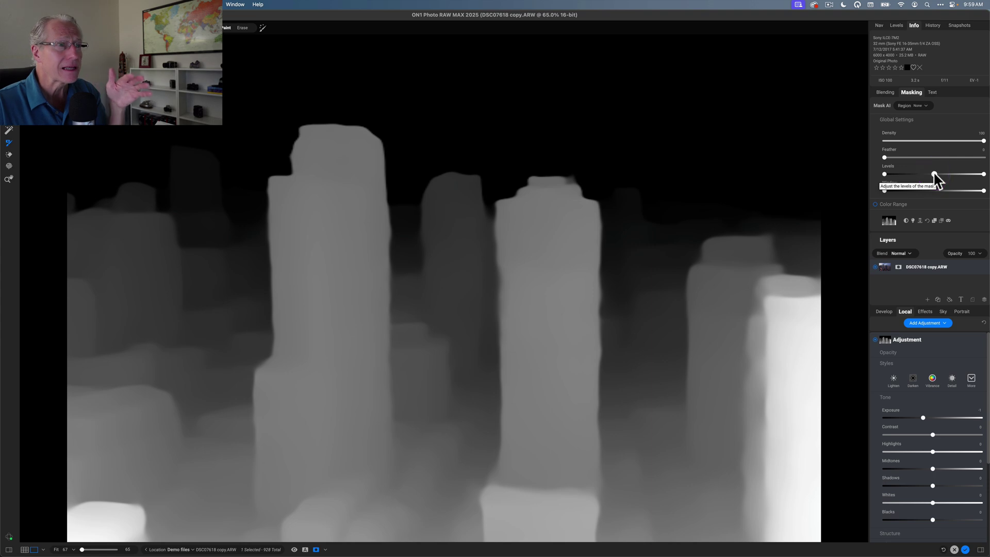
Shift the depth mask's Levels midpoint so near buildings stay bright and distant areas darken.
drag(934, 173, 958, 175)
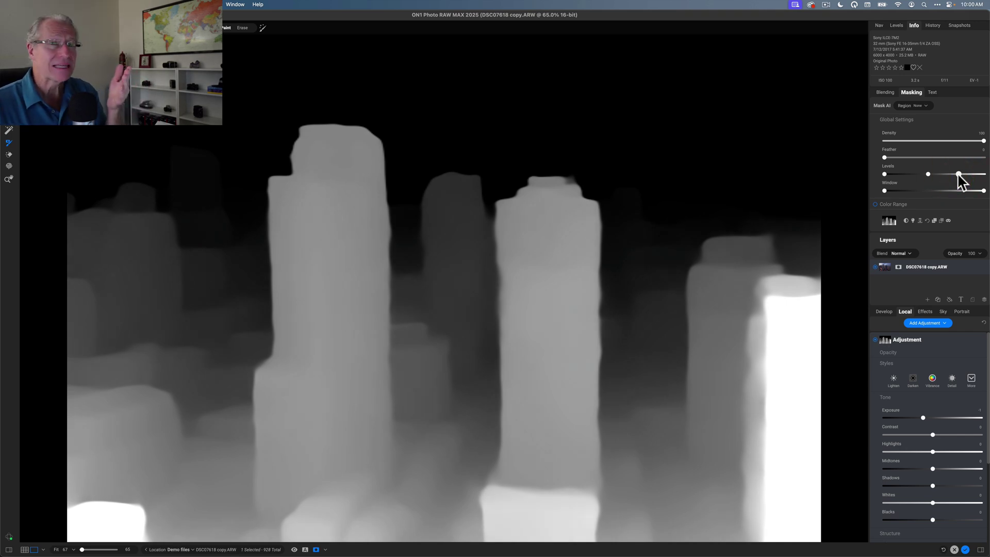
drag(928, 174, 931, 176)
Hide the mask overlay and lift the depth-masked layer's Exposure to about 0.25.
click(948, 220)
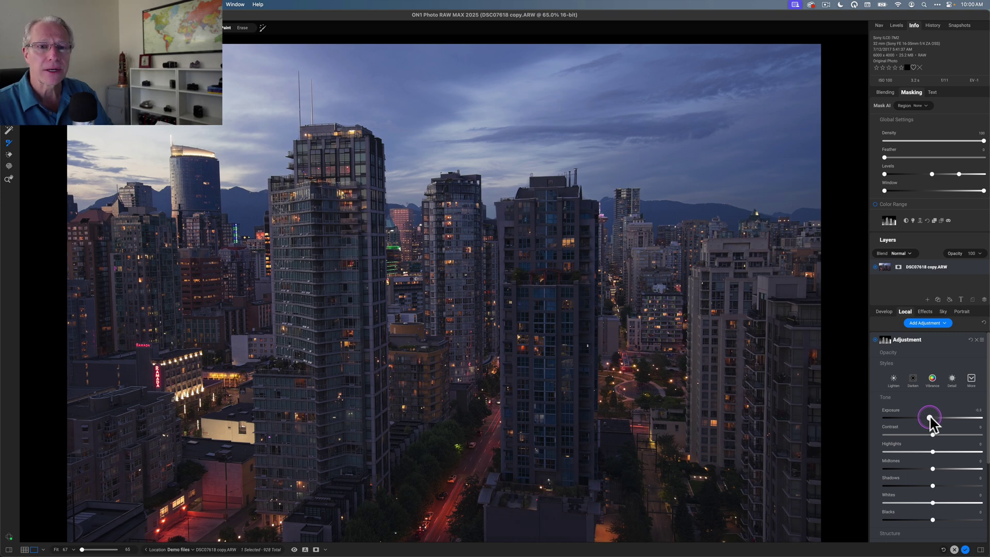
drag(929, 415, 930, 415)
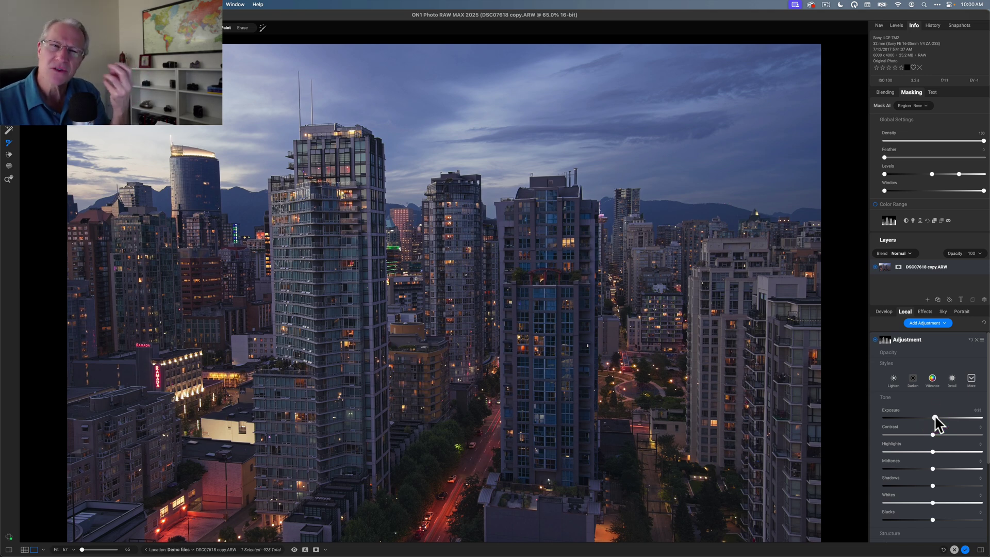
scroll(924, 438, down, 1)
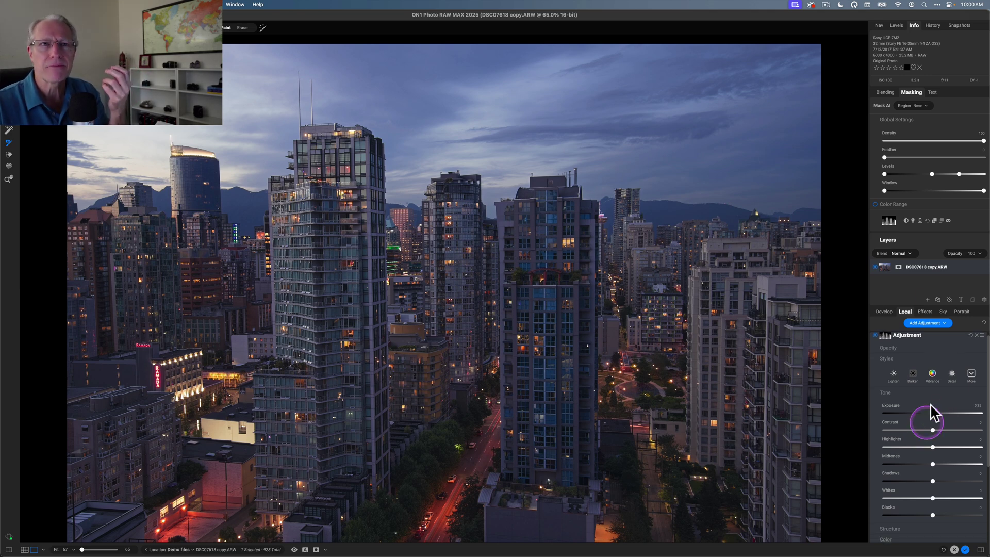
Warm the masked foreground slightly with Temperature and Tint, and add Structure at 13.
click(910, 92)
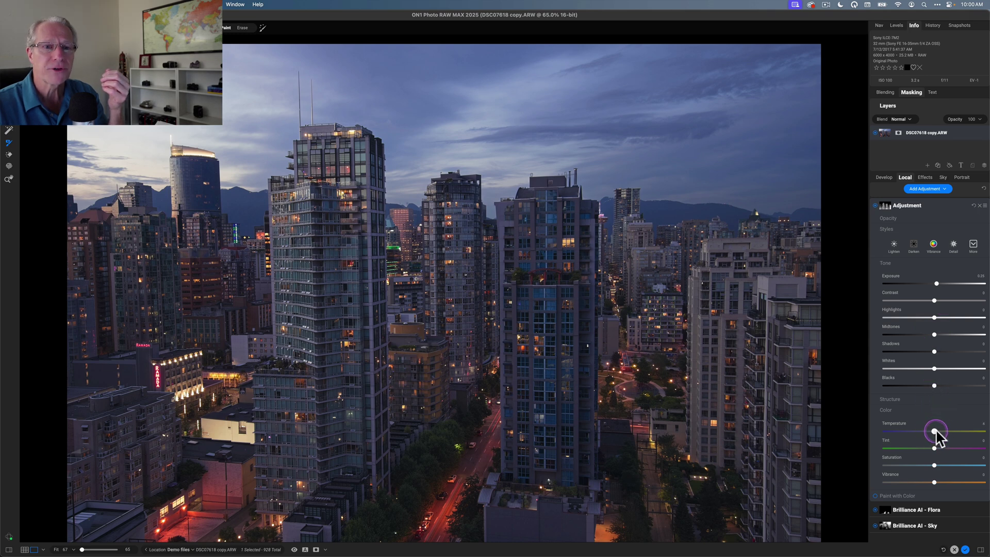
drag(935, 431, 938, 447)
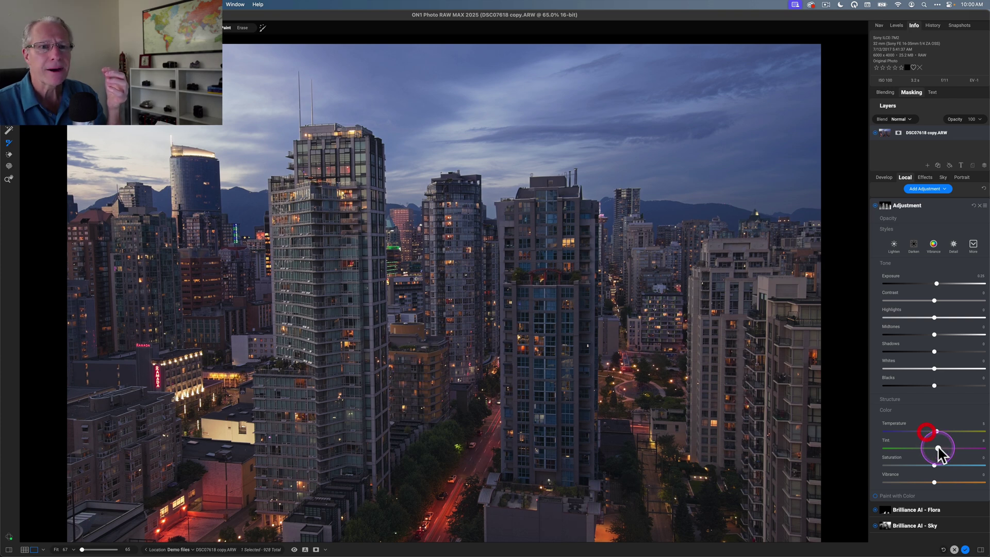
click(891, 399)
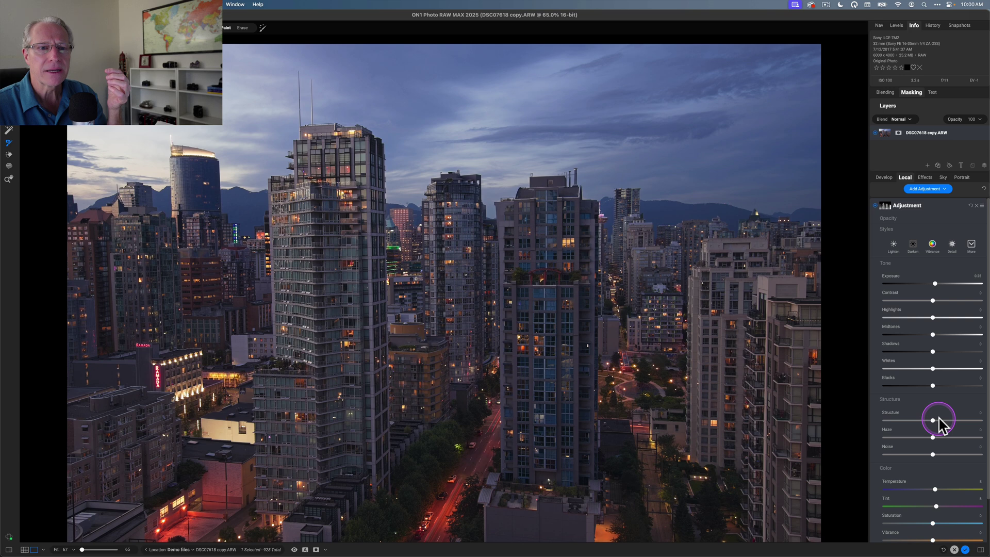
click(938, 417)
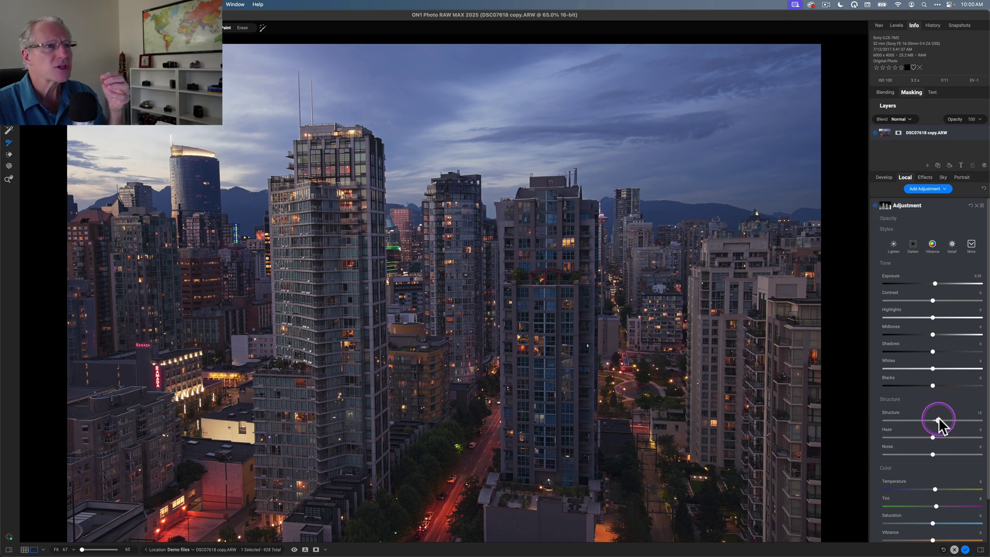
click(913, 249)
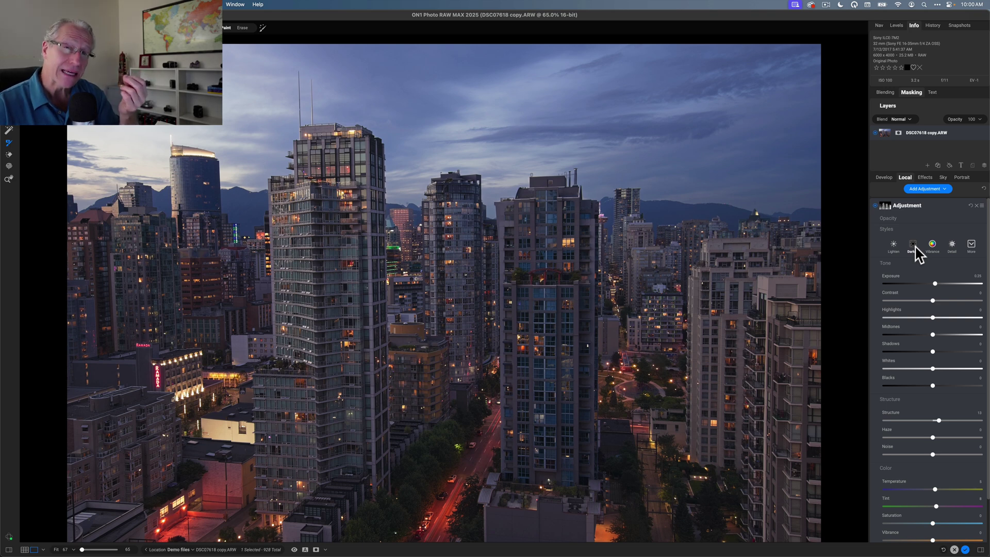
Compare the Adjustment layer off and on, then fold it into the layers list.
click(875, 206)
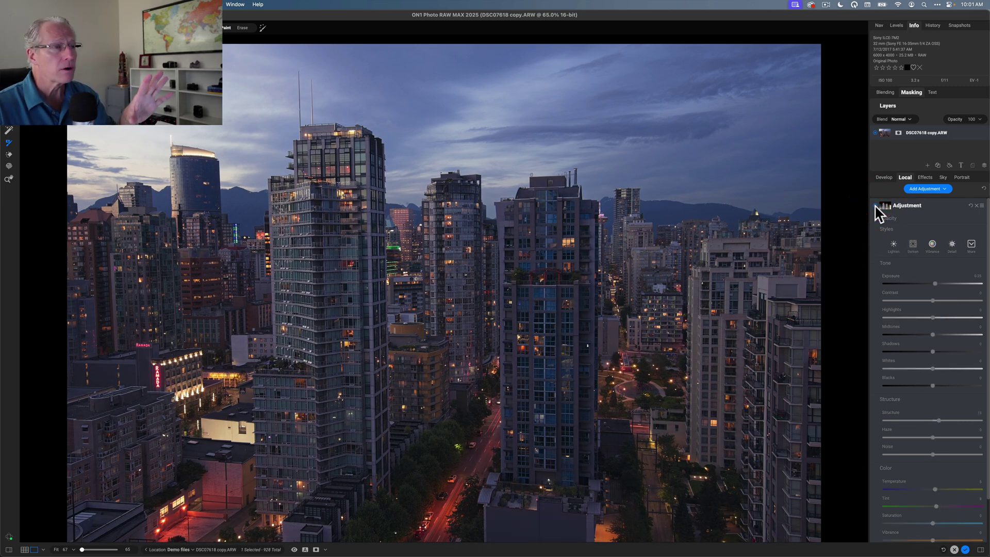
click(875, 206)
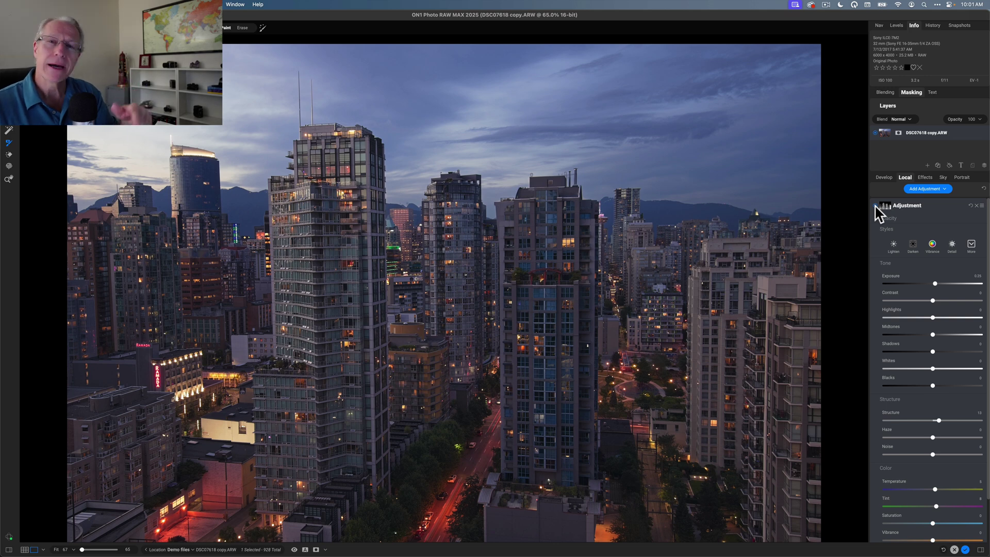
click(923, 208)
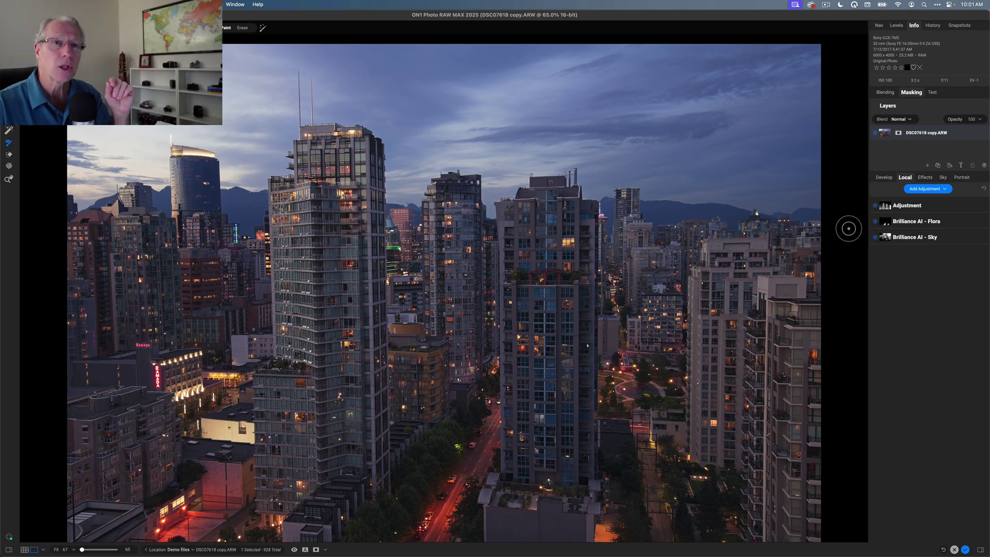
key(super+p)
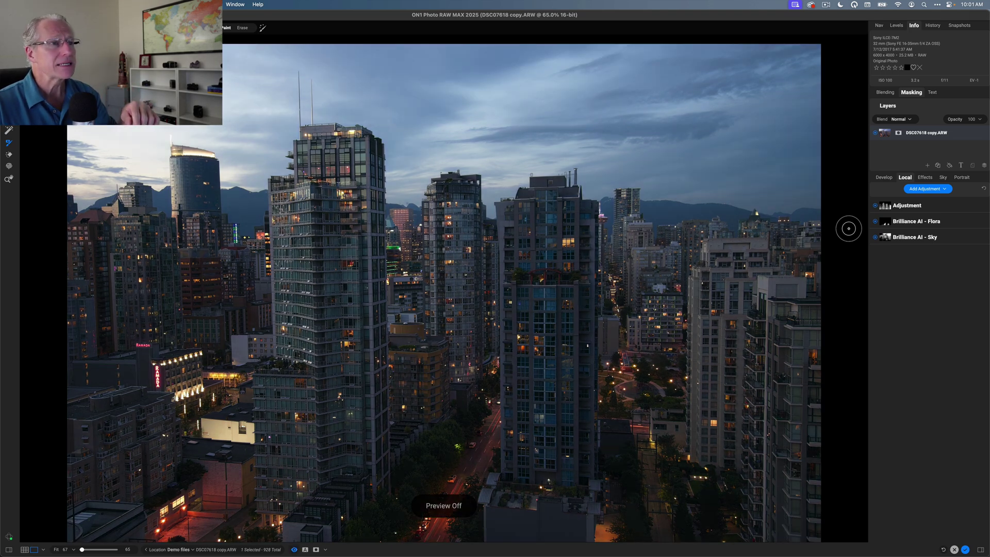
key(super+p)
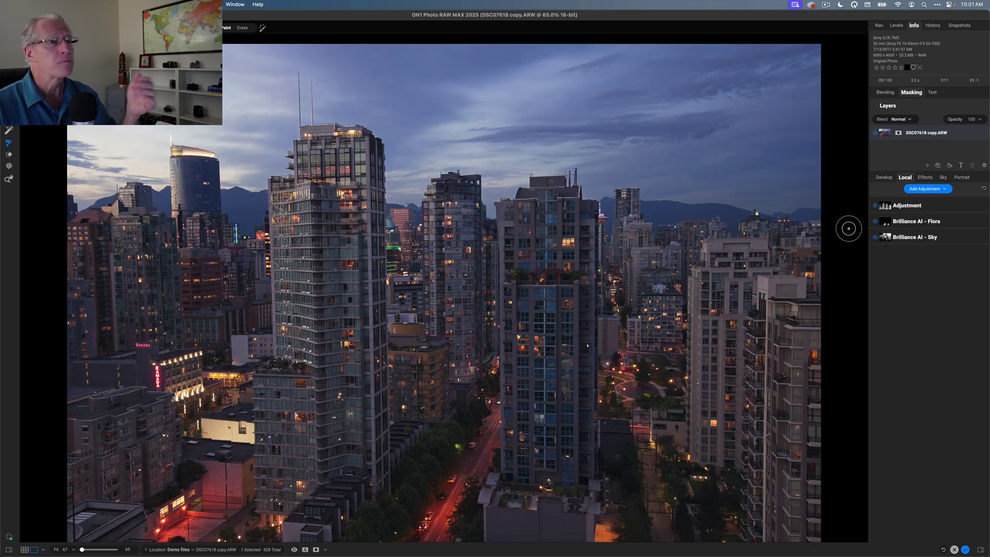